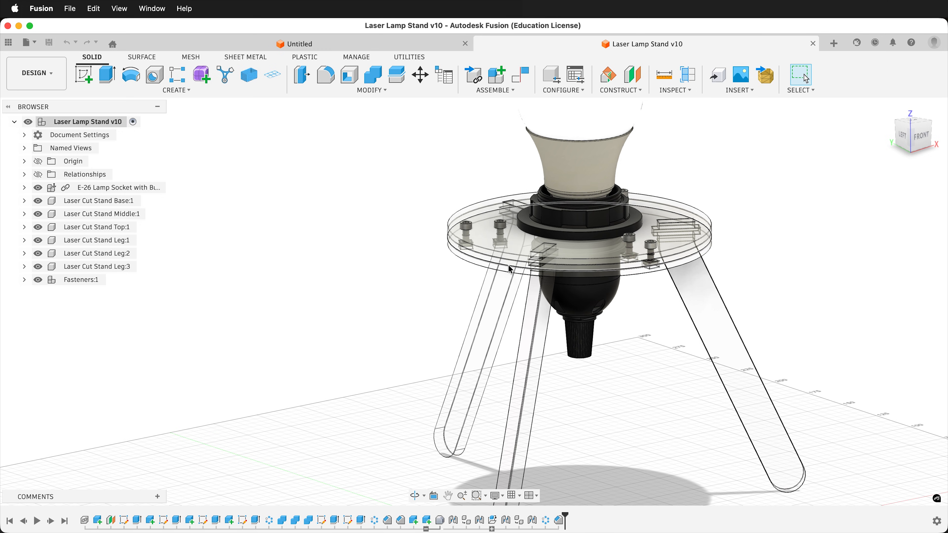
# Start a sketch on the horizontal XY origin plane and draw a rectangle in the open area below the lamp stand.
pyautogui.scroll(-2, 569, 406)
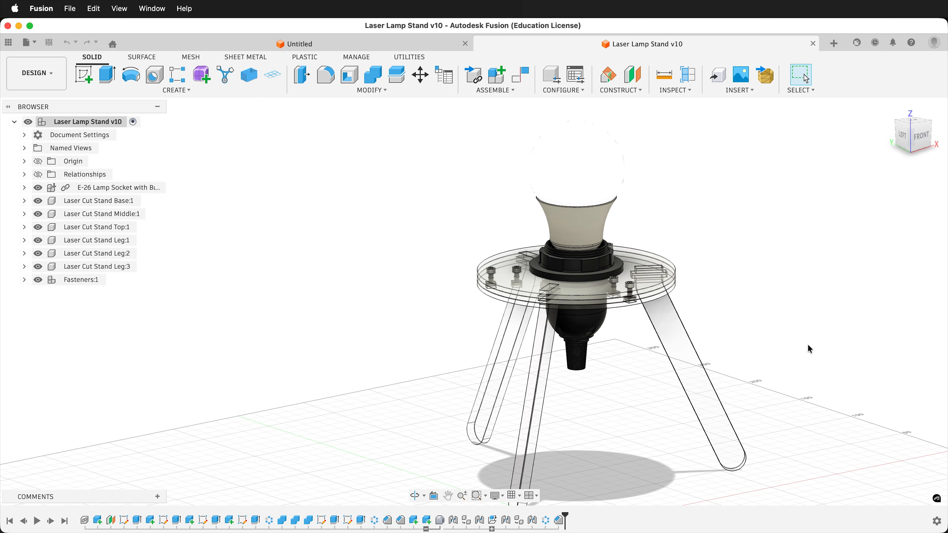
pyautogui.keyDown('shift'); pyautogui.moveTo(809, 349); pyautogui.dragTo(361, 336, button='middle'); pyautogui.keyUp('shift')
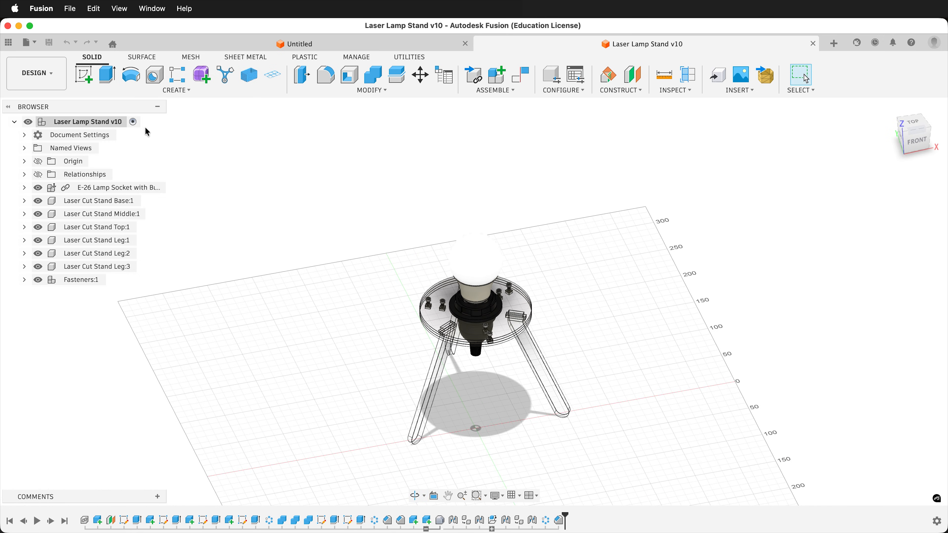
pyautogui.click(86, 77)
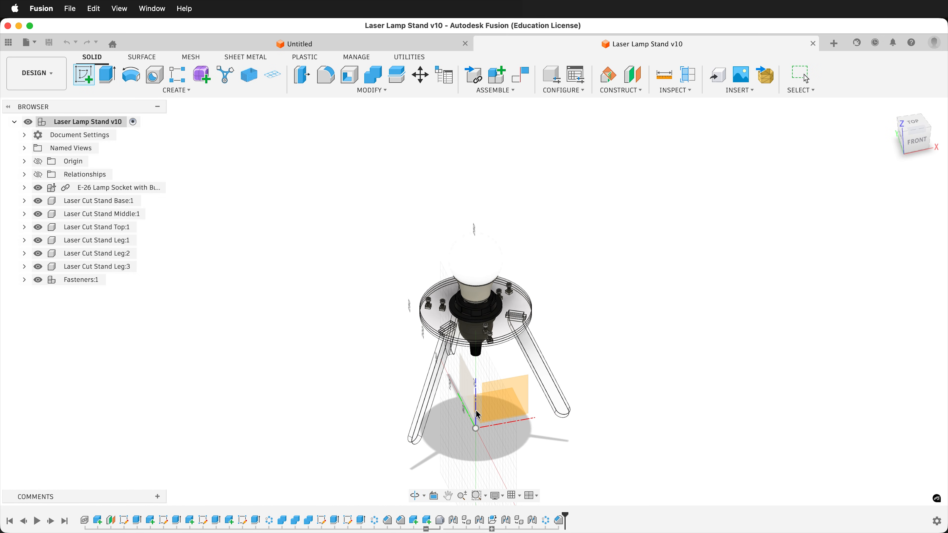
pyautogui.click(478, 414)
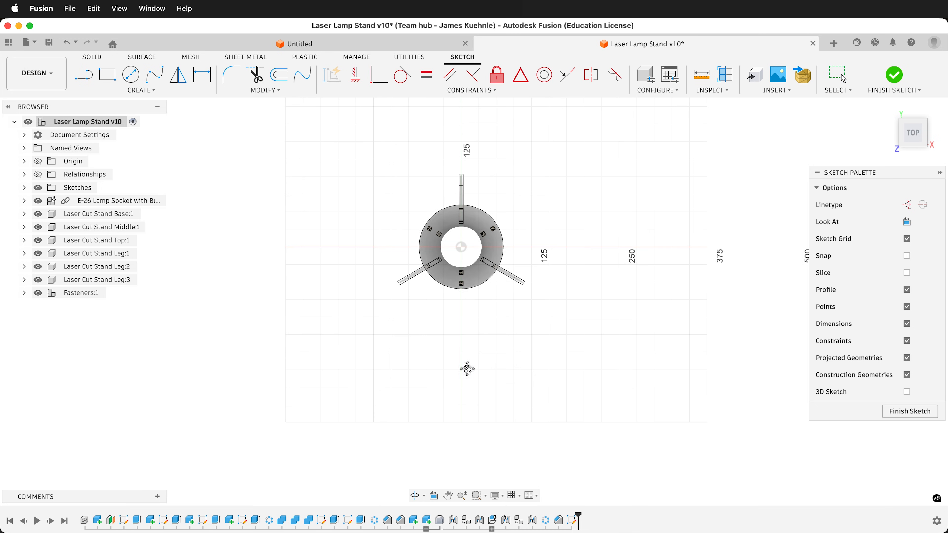
pyautogui.press('r')
pyautogui.click(447, 316)
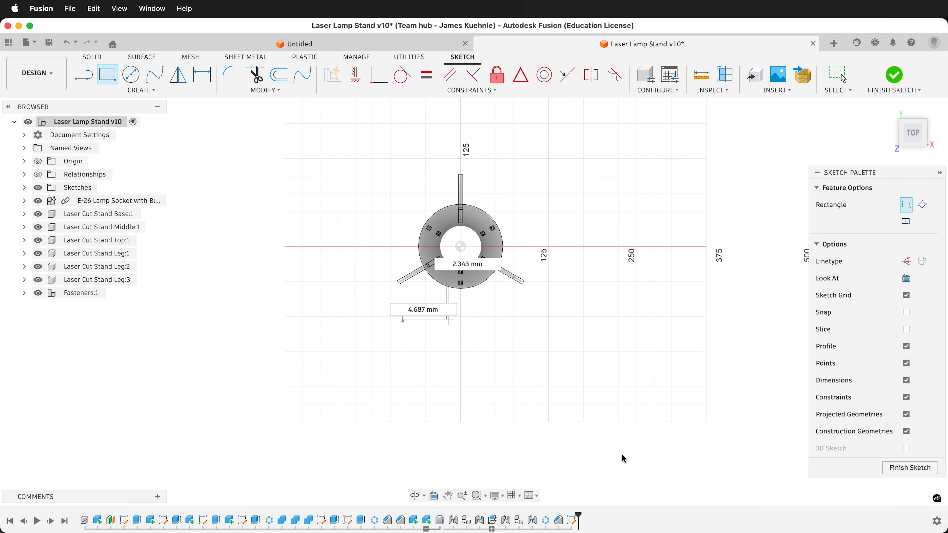
pyautogui.click(665, 458)
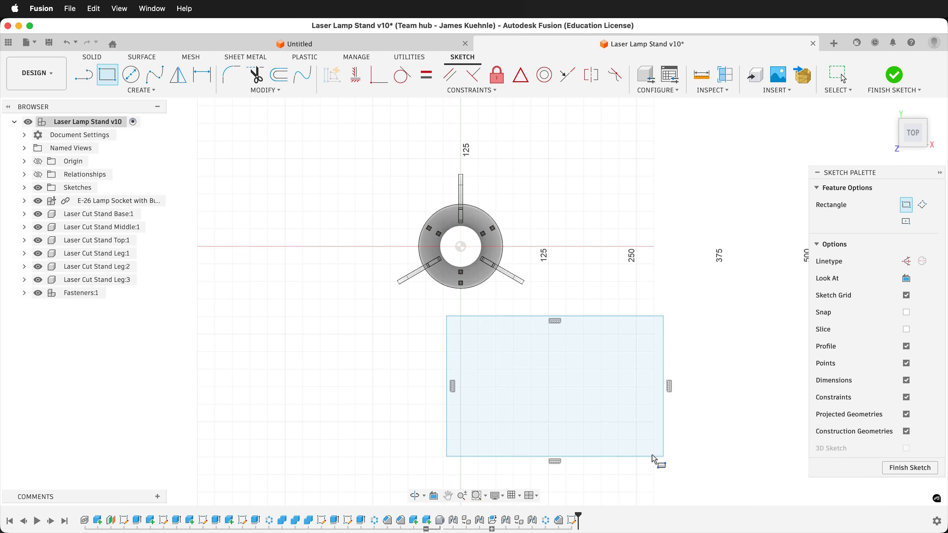
pyautogui.press('Escape')
# Draw a second rectangle about 188 mm tall below the first, starting in line with its left edge.
pyautogui.scroll(-5, 618, 407)
pyautogui.moveTo(616, 385); pyautogui.dragTo(619, 329, button='middle')
pyautogui.press('r')
pyautogui.click(455, 345)
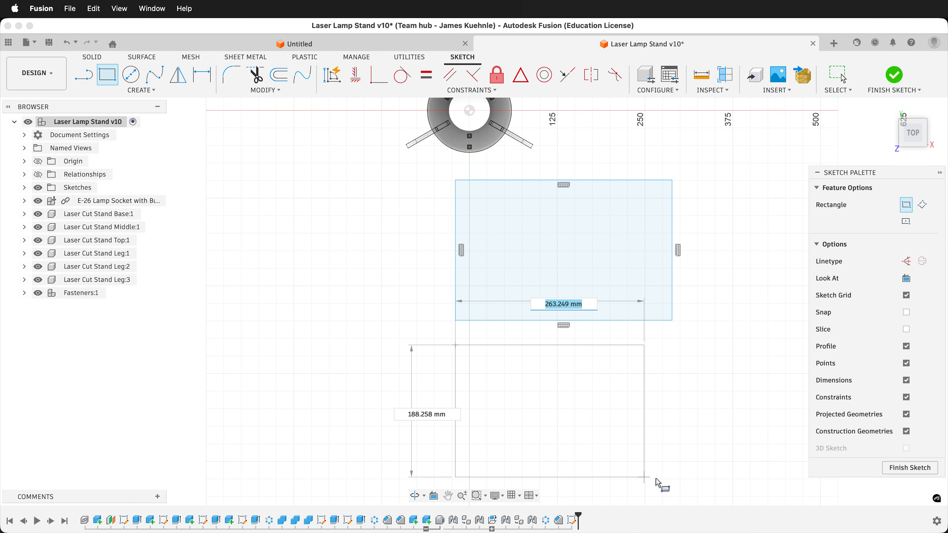
pyautogui.click(668, 477)
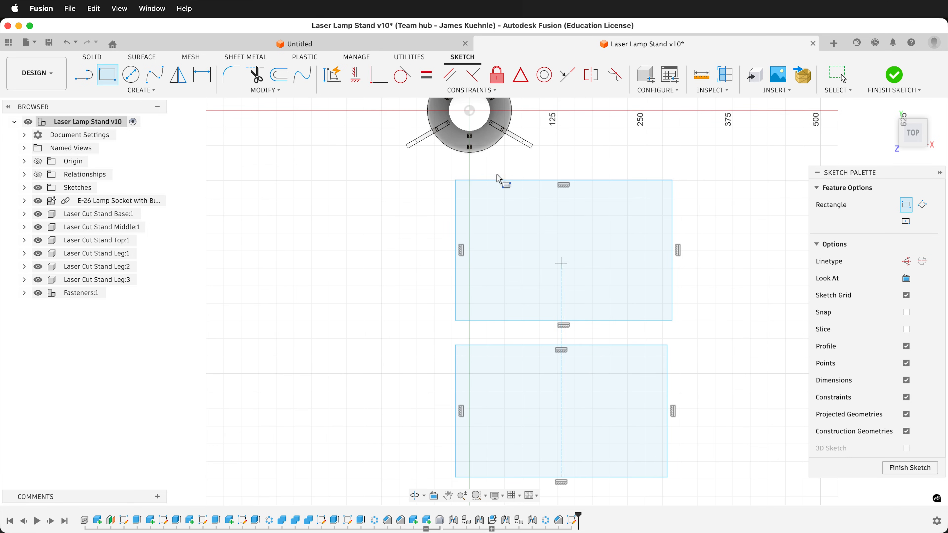
# Constrain the left edges of the two rectangles to be collinear.
pyautogui.click(567, 76)
pyautogui.click(456, 250)
pyautogui.click(456, 381)
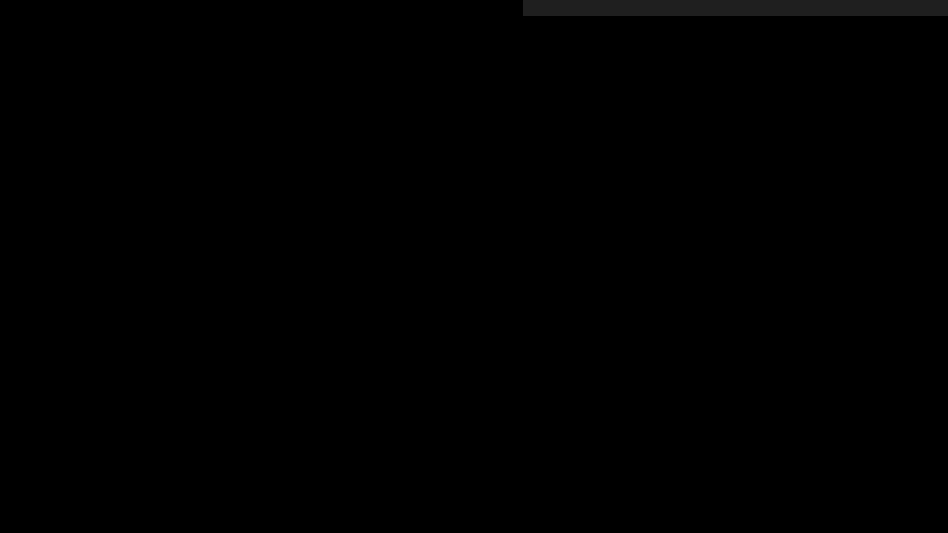
# Connect the rectangles' left corners with a line, then join the upper rectangle's top-left corner to the origin with a vertically constrained line.
pyautogui.press('l')
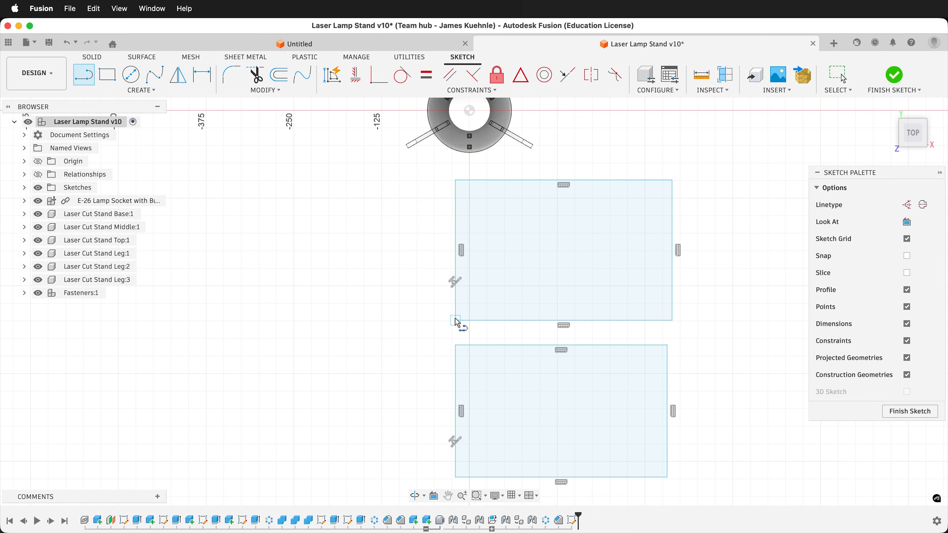
pyautogui.click(456, 320)
pyautogui.click(456, 346)
pyautogui.click(455, 180)
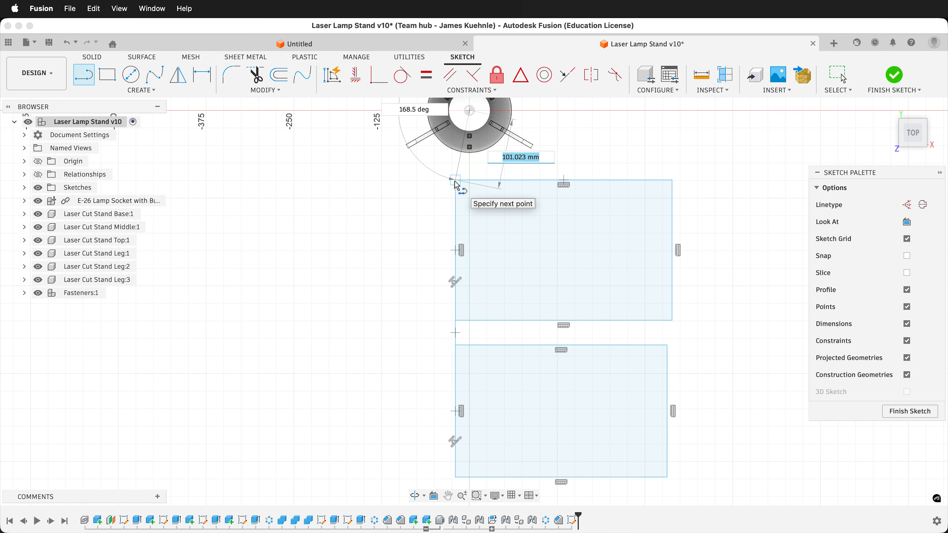
pyautogui.click(470, 110)
pyautogui.click(457, 167)
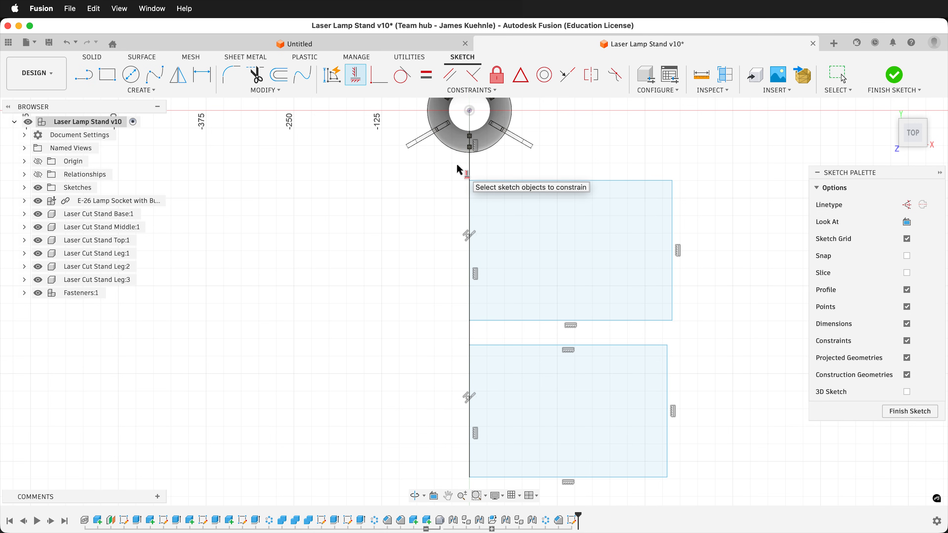
pyautogui.press('Escape')
# Dimension the distance from the origin to the upper rectangle's top-left corner as 150 mm.
pyautogui.click(469, 173)
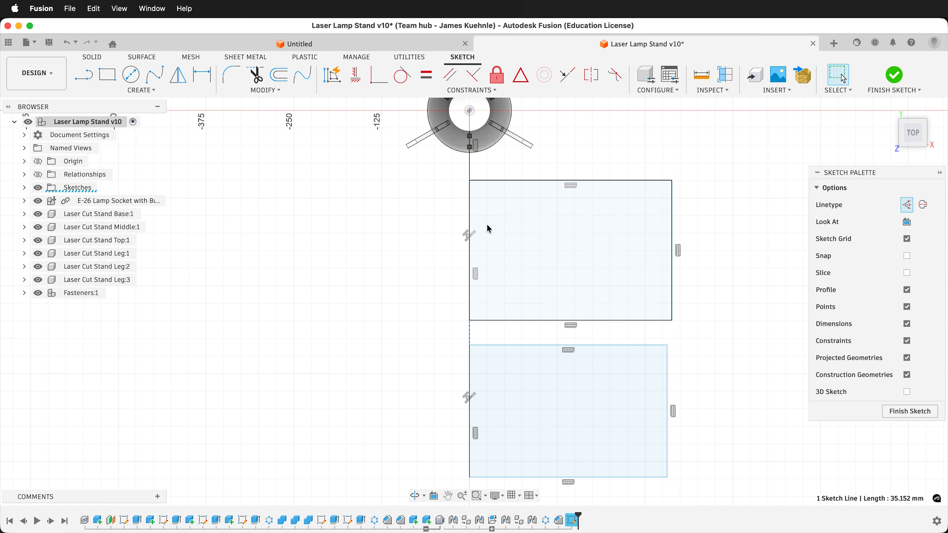
pyautogui.click(471, 174)
pyautogui.press('d')
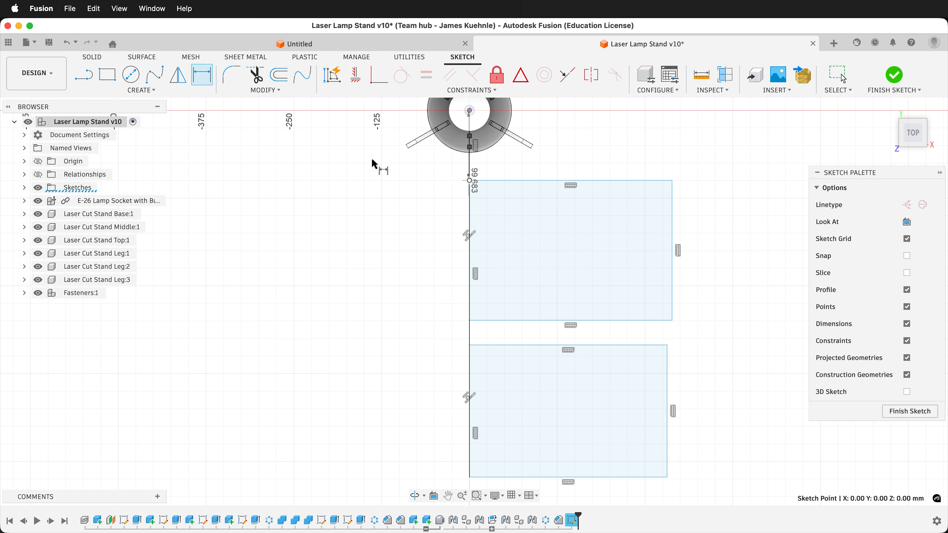
pyautogui.click(364, 165)
pyautogui.write('150')
pyautogui.press('Return')
pyautogui.scroll(-2, 495, 216)
pyautogui.press('Escape')
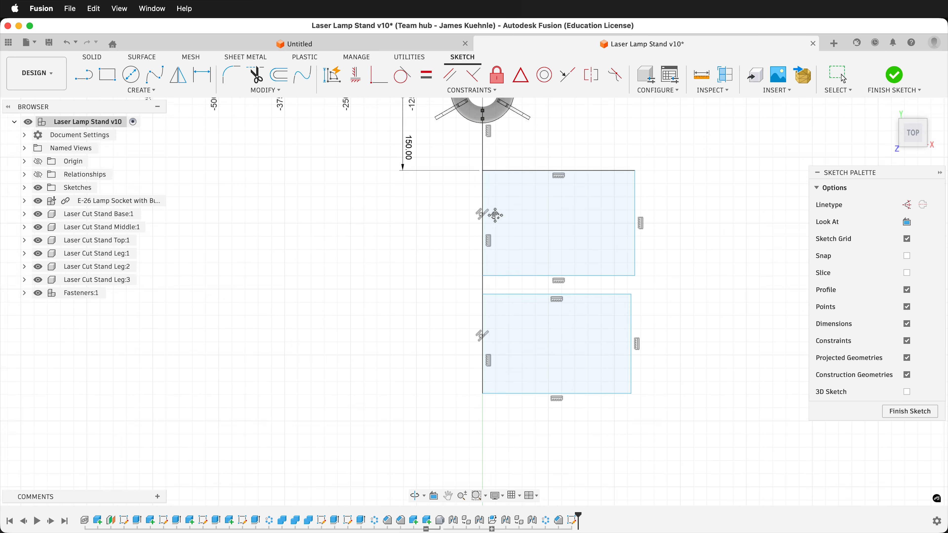
# Dimension the gap between the two rectangles as 50 mm.
pyautogui.press('d')
pyautogui.click(482, 260)
pyautogui.click(482, 279)
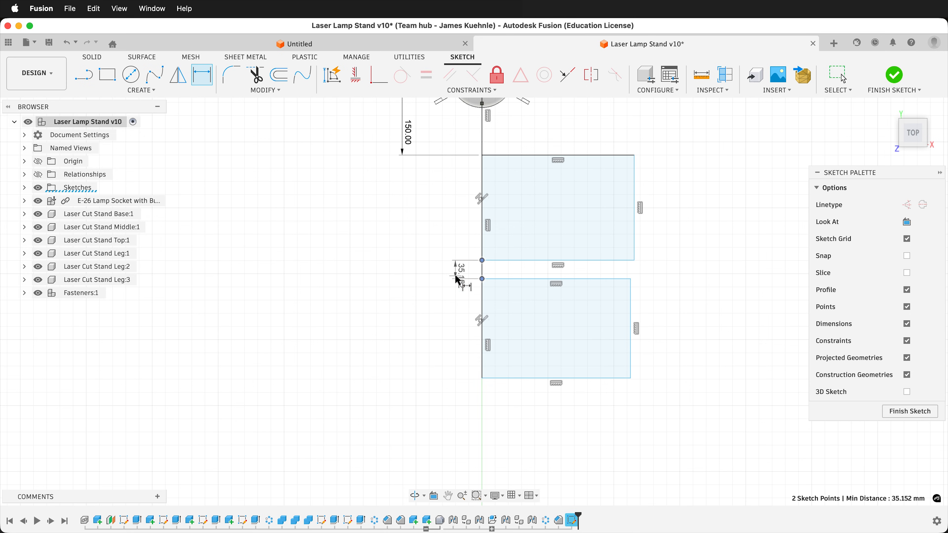
pyautogui.click(457, 278)
pyautogui.write('50')
pyautogui.press('Return')
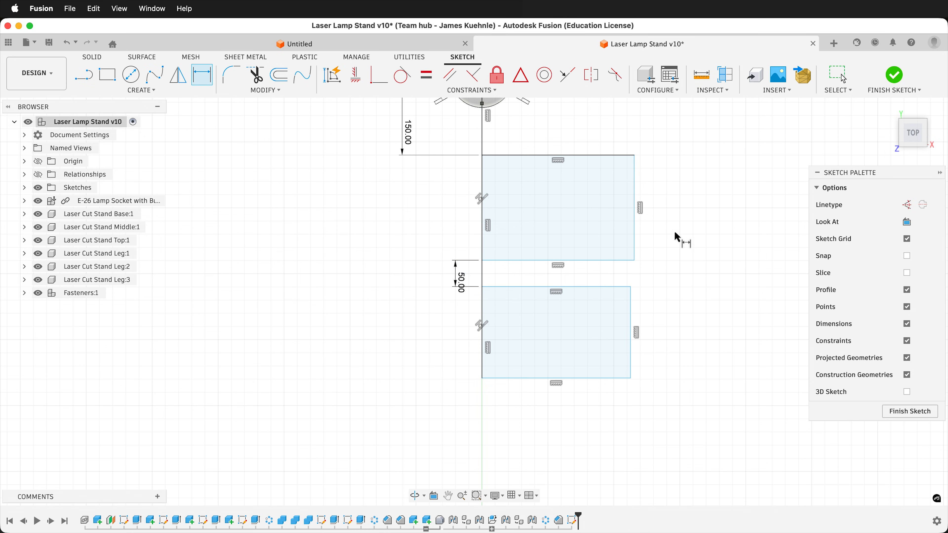
pyautogui.press('Escape')
# Enlarge the lower rectangle to about 295 mm wide by moving its right and bottom edges, and finish the sketch.
pyautogui.moveTo(633, 338); pyautogui.dragTo(638, 336)
pyautogui.moveTo(606, 379); pyautogui.dragTo(607, 392)
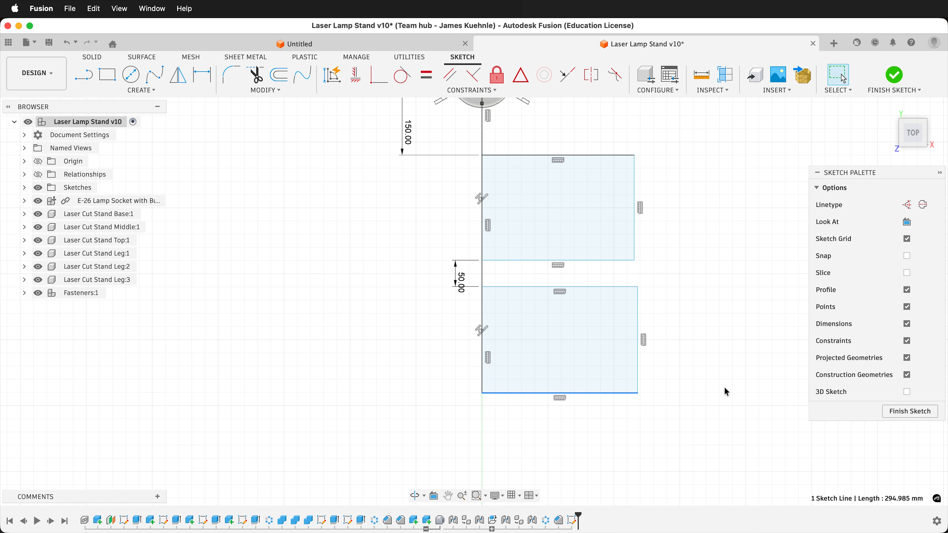
pyautogui.click(887, 412)
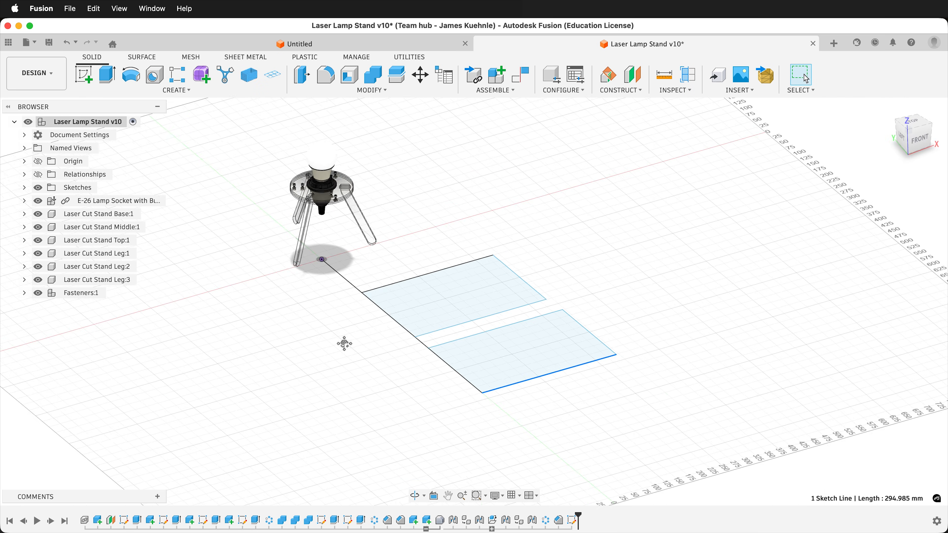
# Turn on the component color display and hide the Fasteners component.
pyautogui.scroll(5, 485, 272)
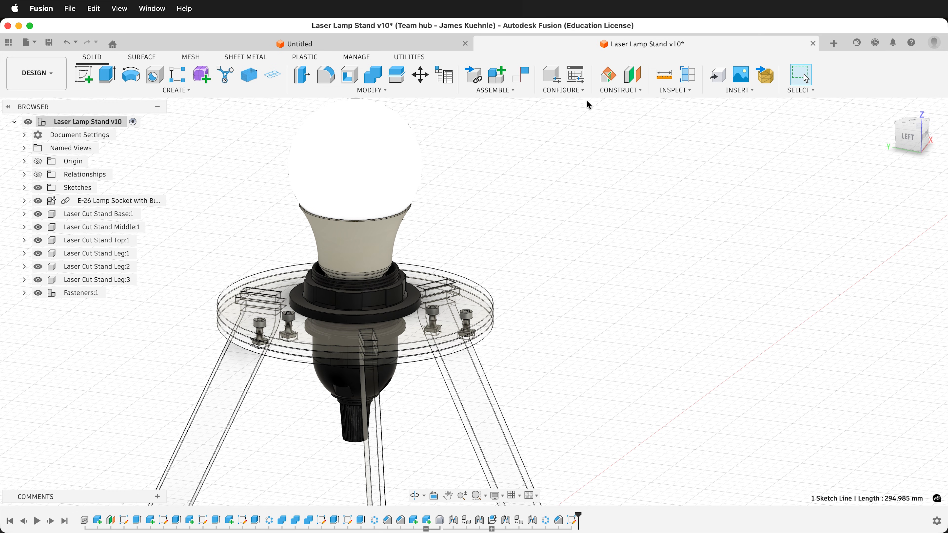
pyautogui.click(674, 90)
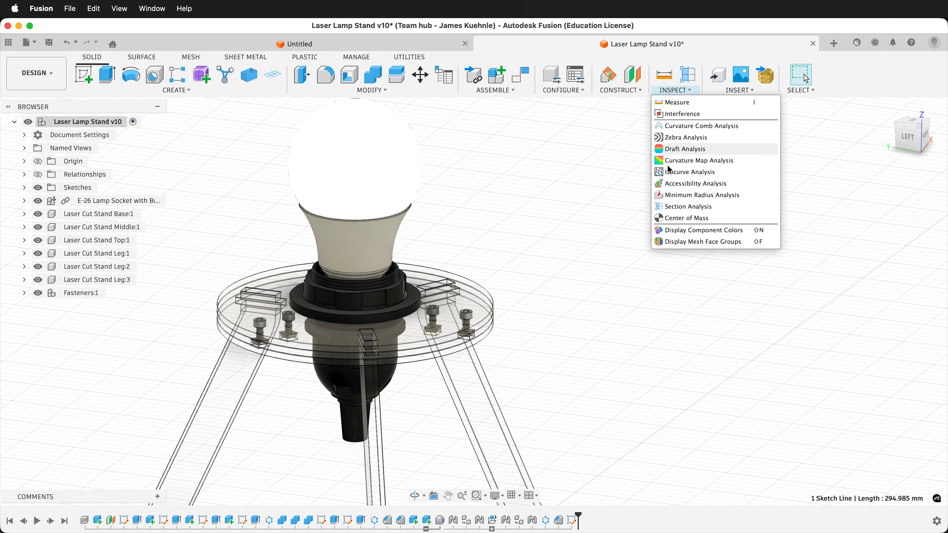
pyautogui.click(670, 230)
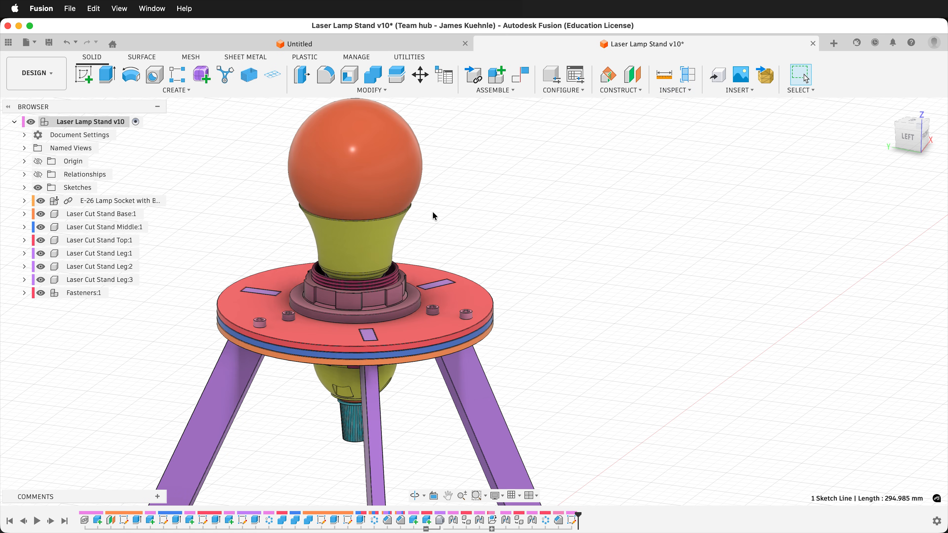
pyautogui.keyDown('shift'); pyautogui.moveTo(318, 409); pyautogui.dragTo(568, 345, button='middle'); pyautogui.keyUp('shift')
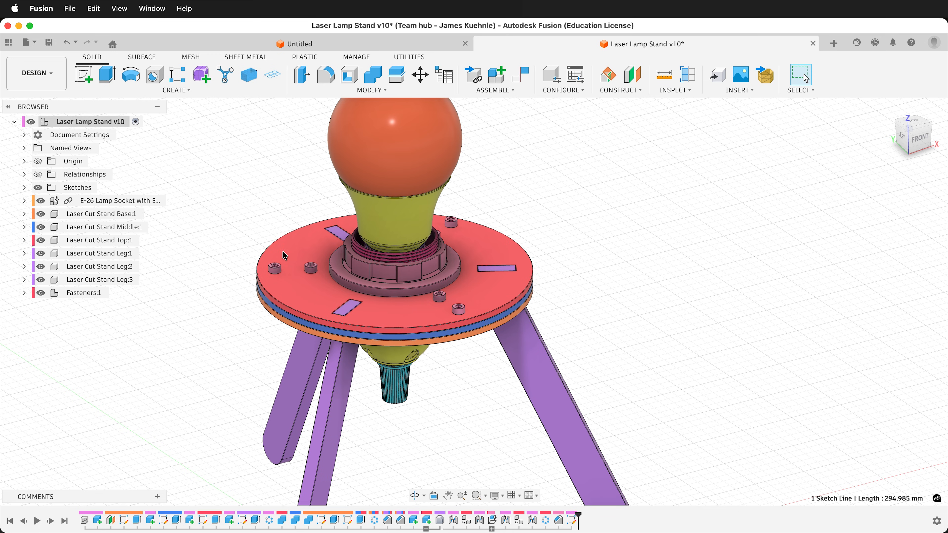
pyautogui.click(41, 293)
# Start a 2D True Shape Arrange and pick a broad face of each of the three stand legs as the components.
pyautogui.keyDown('shift'); pyautogui.moveTo(457, 422); pyautogui.dragTo(561, 412, button='middle'); pyautogui.keyUp('shift')
pyautogui.scroll(-3, 561, 410)
pyautogui.moveTo(683, 352); pyautogui.dragTo(664, 251, button='middle')
pyautogui.click(373, 92)
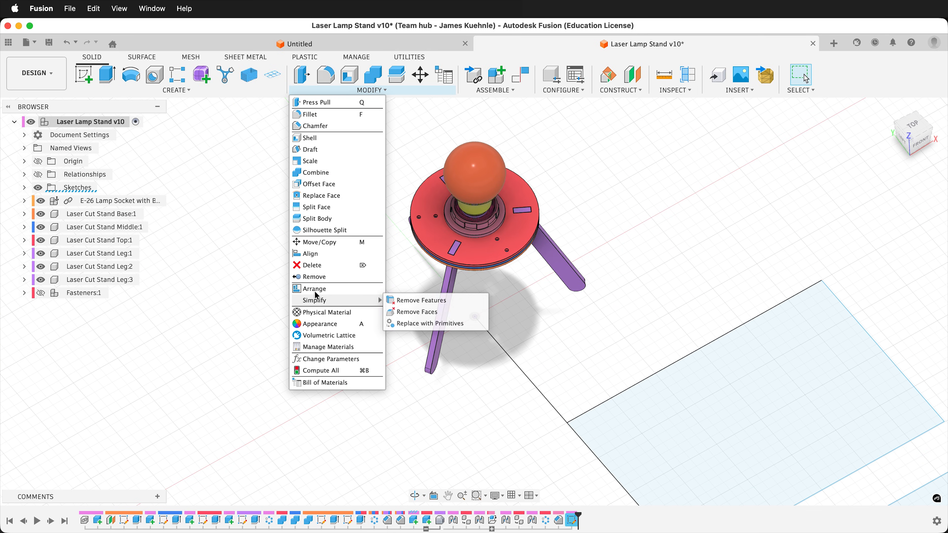
pyautogui.click(335, 290)
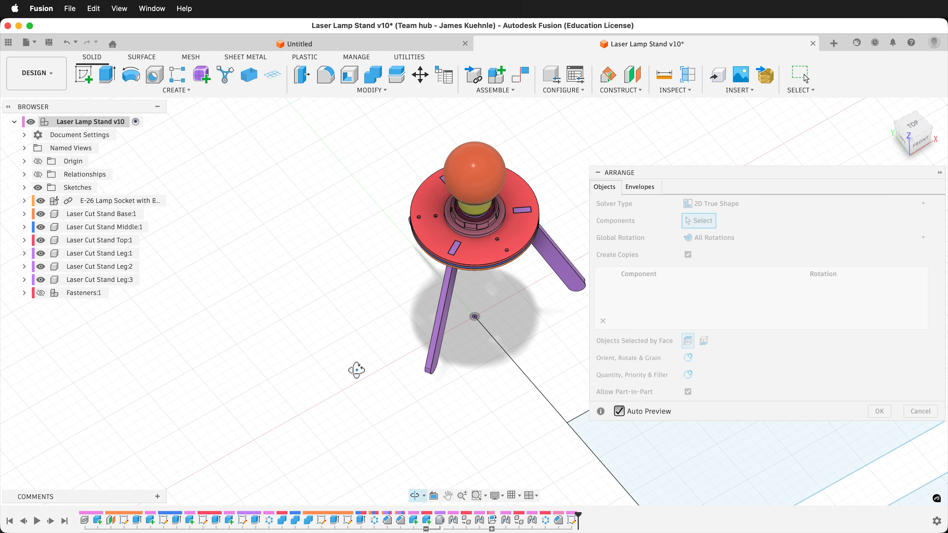
pyautogui.keyDown('shift'); pyautogui.moveTo(334, 290); pyautogui.dragTo(408, 333, button='middle'); pyautogui.keyUp('shift')
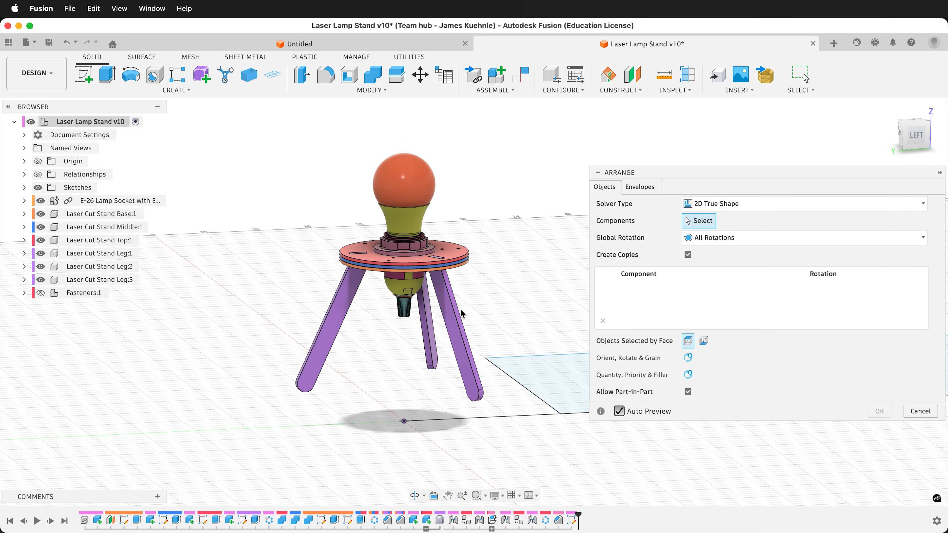
pyautogui.click(448, 319)
pyautogui.click(327, 323)
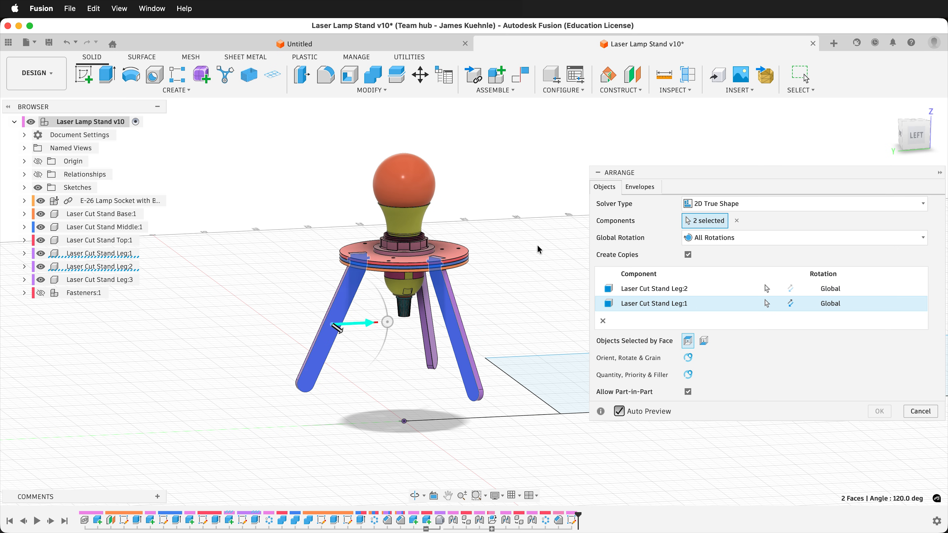
pyautogui.keyDown('shift'); pyautogui.moveTo(537, 249); pyautogui.dragTo(478, 249, button='middle'); pyautogui.keyUp('shift')
pyautogui.click(479, 248)
# Use the sketched rectangle nearest the lamp stand as the envelope and create the leg arrangement with 6 mm frame width and object spacing.
pyautogui.click(645, 187)
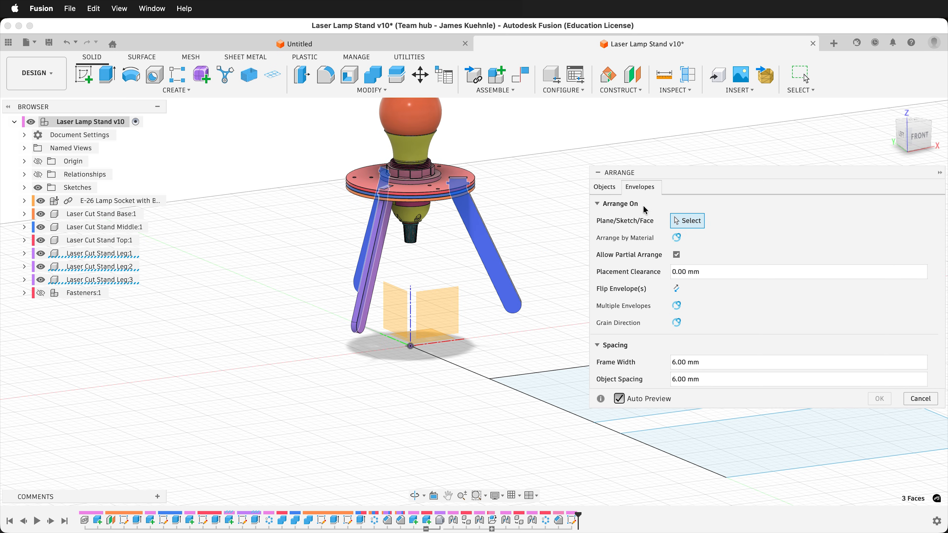
pyautogui.click(550, 381)
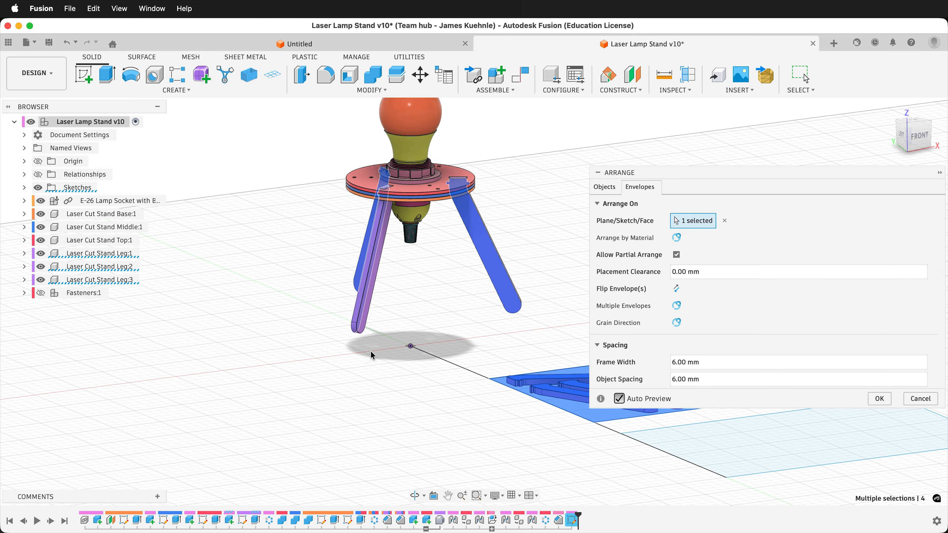
pyautogui.keyDown('shift'); pyautogui.moveTo(372, 355); pyautogui.dragTo(320, 364, button='middle'); pyautogui.keyUp('shift')
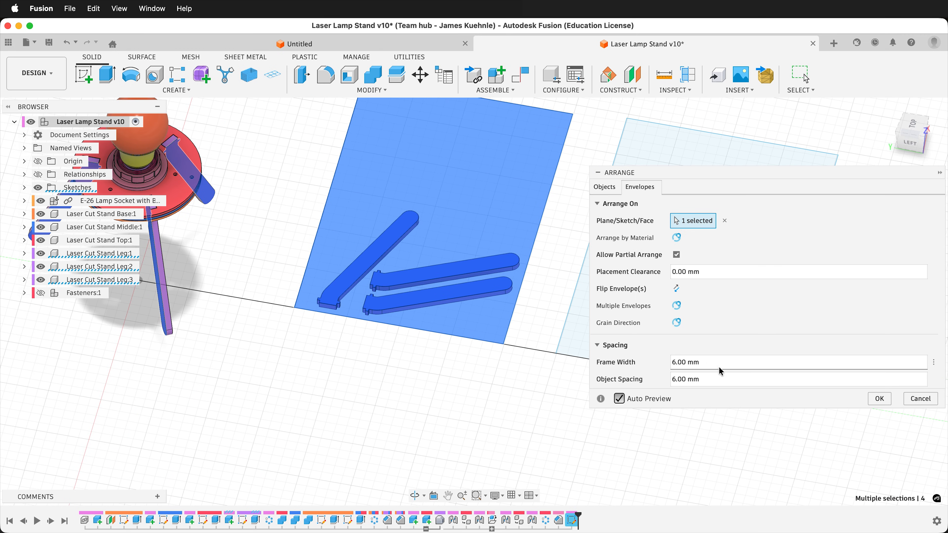
pyautogui.click(881, 399)
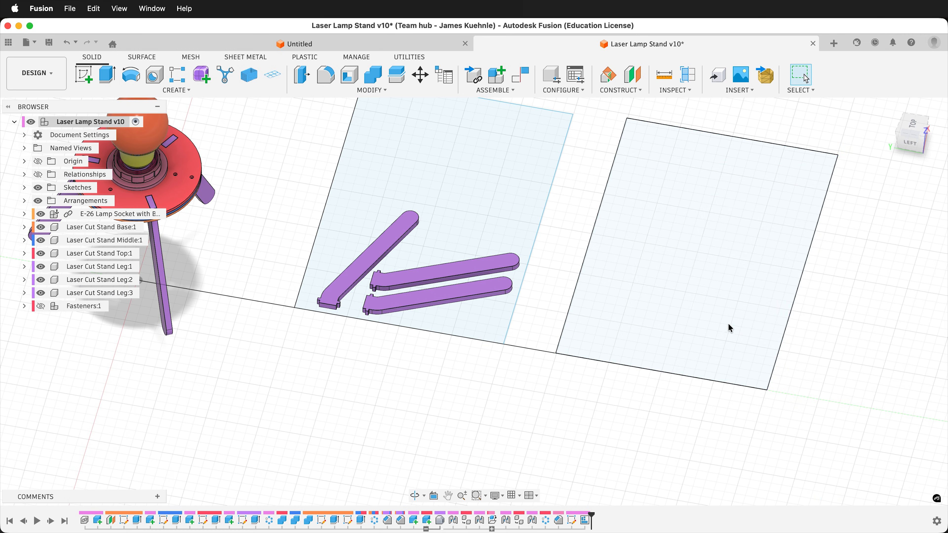
# Start a 2D True Shape Arrange and select the stand's base, middle and top plates as the components.
pyautogui.click(359, 91)
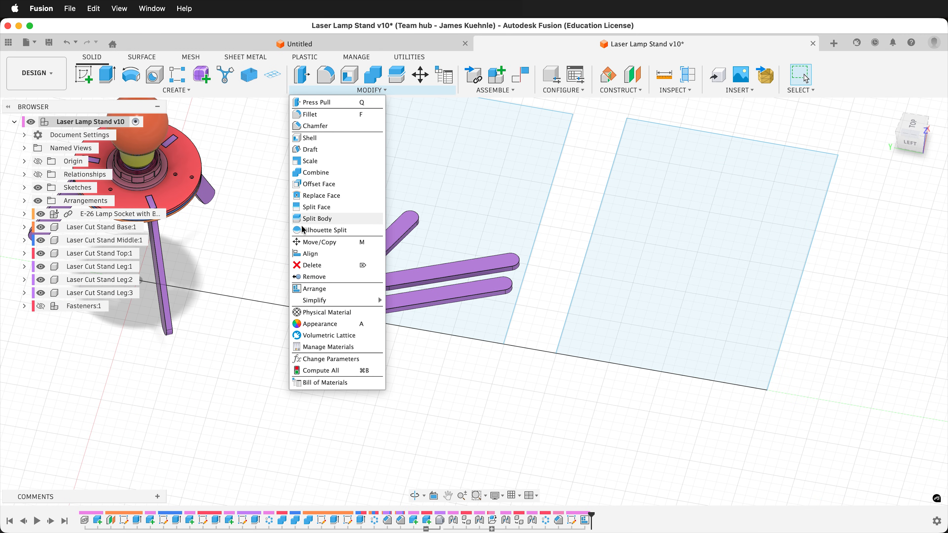
pyautogui.click(313, 288)
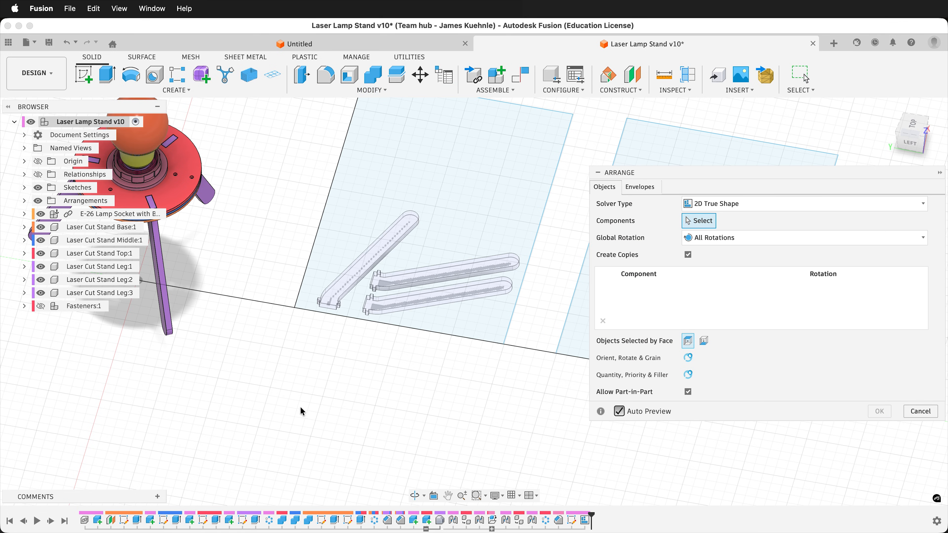
pyautogui.keyDown('shift'); pyautogui.moveTo(301, 408); pyautogui.dragTo(396, 366, button='middle'); pyautogui.keyUp('shift')
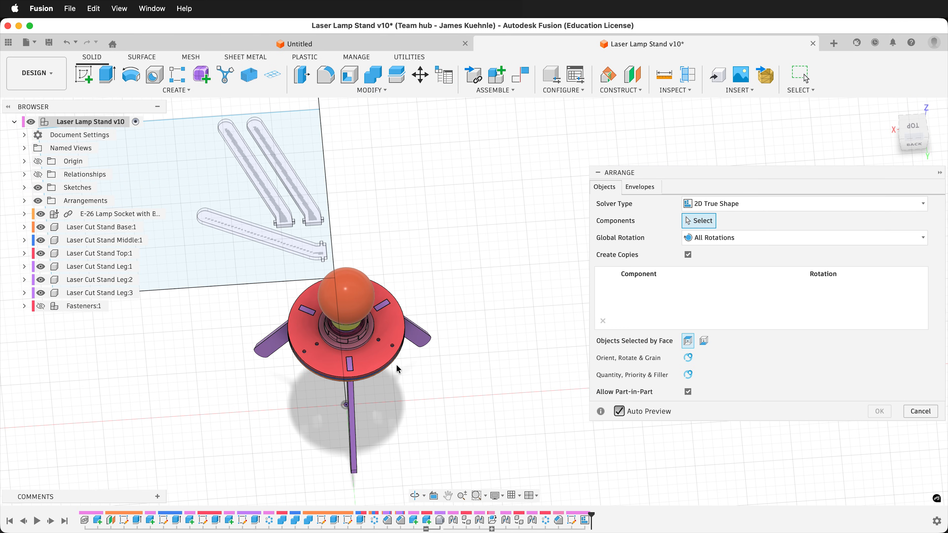
pyautogui.scroll(5, 399, 385)
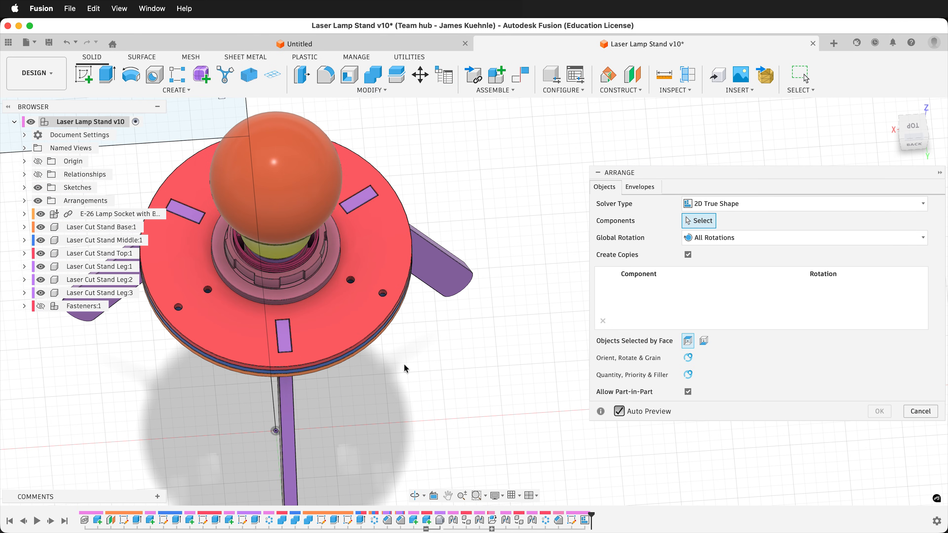
pyautogui.moveTo(404, 363); pyautogui.dragTo(342, 334)
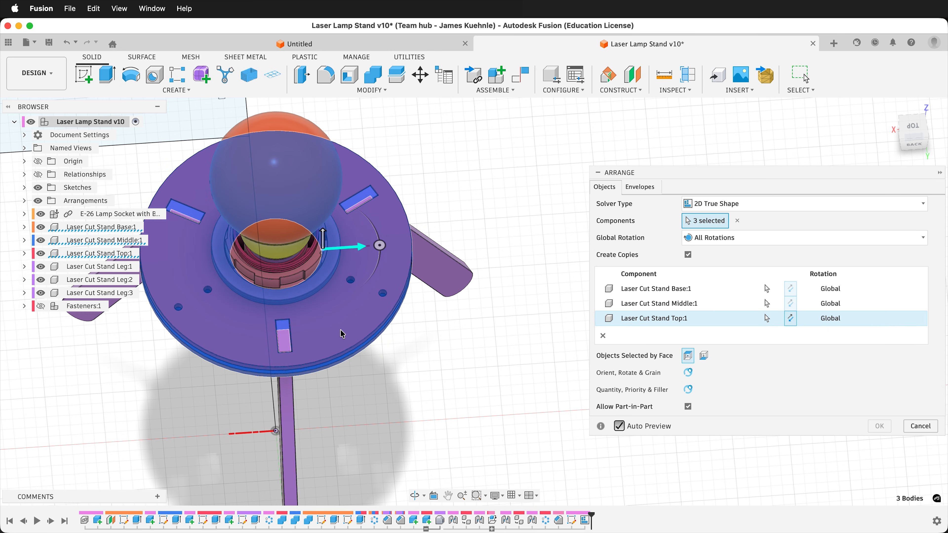
# Use the sketched rectangle farther from the lamp stand as the envelope and create the plate arrangement with 6 mm frame width and object spacing.
pyautogui.click(640, 187)
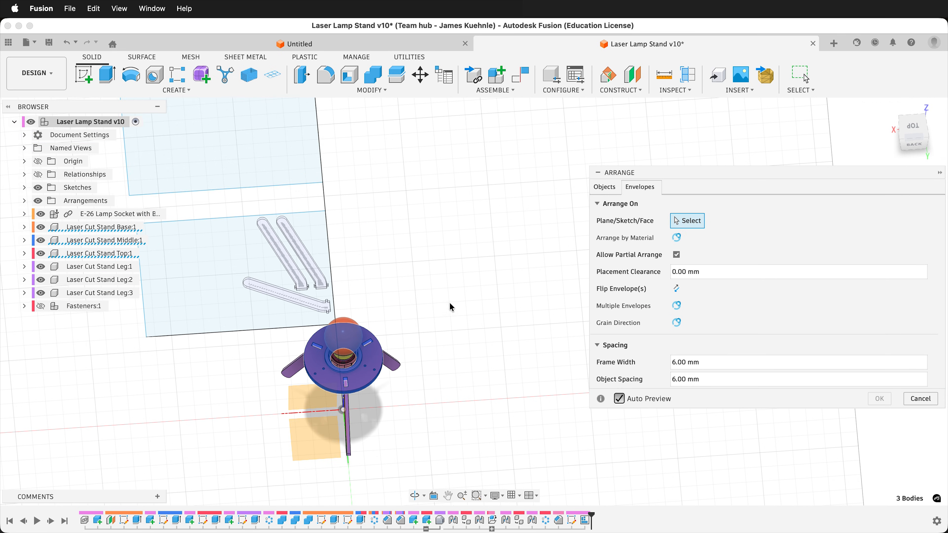
pyautogui.moveTo(447, 280); pyautogui.dragTo(482, 293, button='middle')
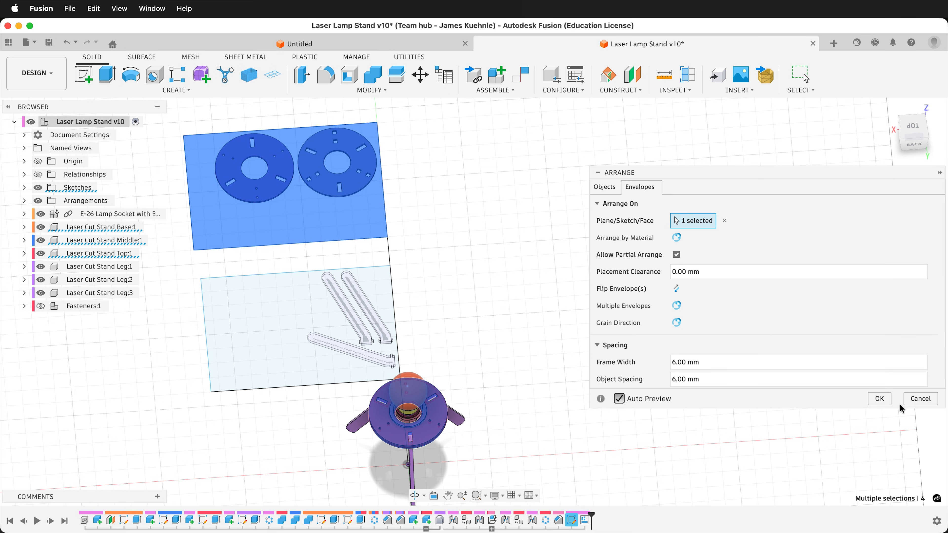
pyautogui.click(881, 398)
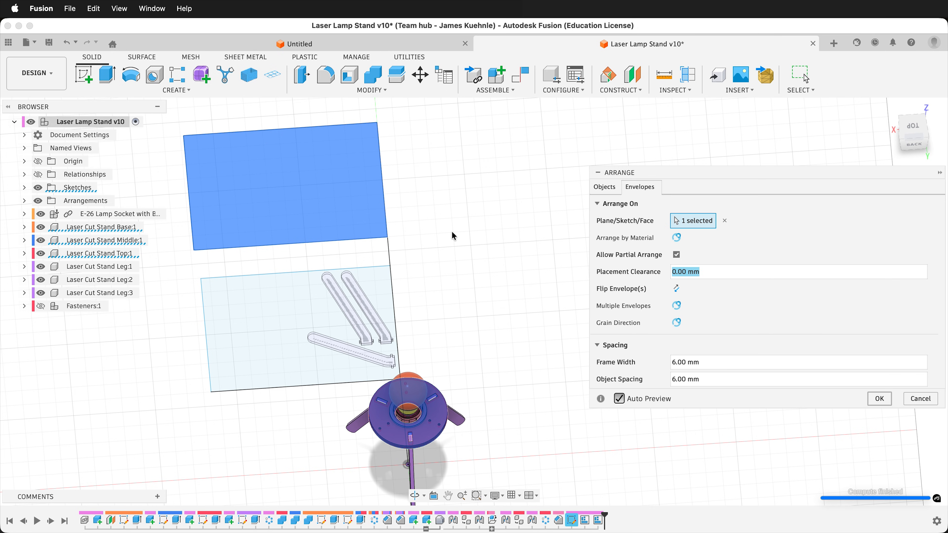
# Resize the plates' rectangle to about 244 by 262 mm and narrow the legs' rectangle to about 145 mm by moving their edges.
pyautogui.moveTo(458, 246); pyautogui.dragTo(479, 362, button='middle')
pyautogui.moveTo(375, 323); pyautogui.dragTo(372, 285)
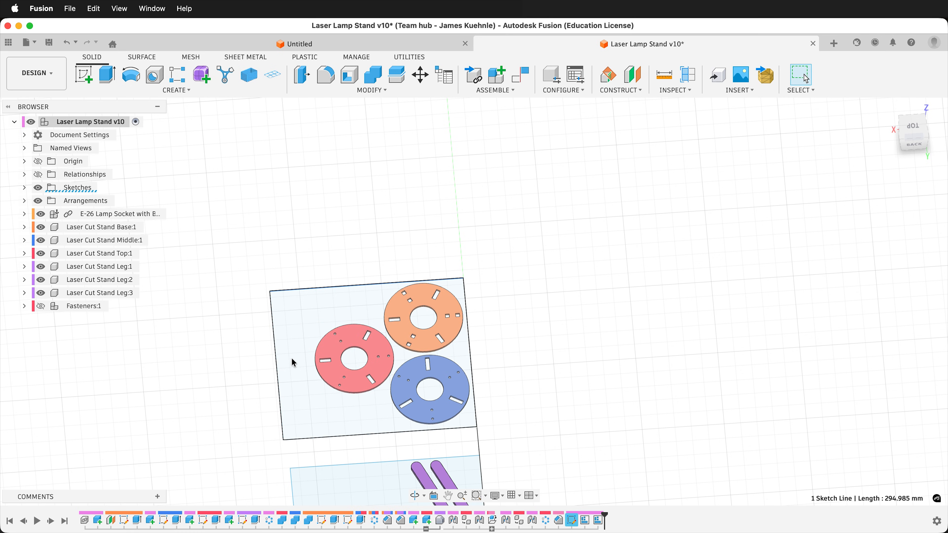
pyautogui.moveTo(278, 374); pyautogui.dragTo(312, 379)
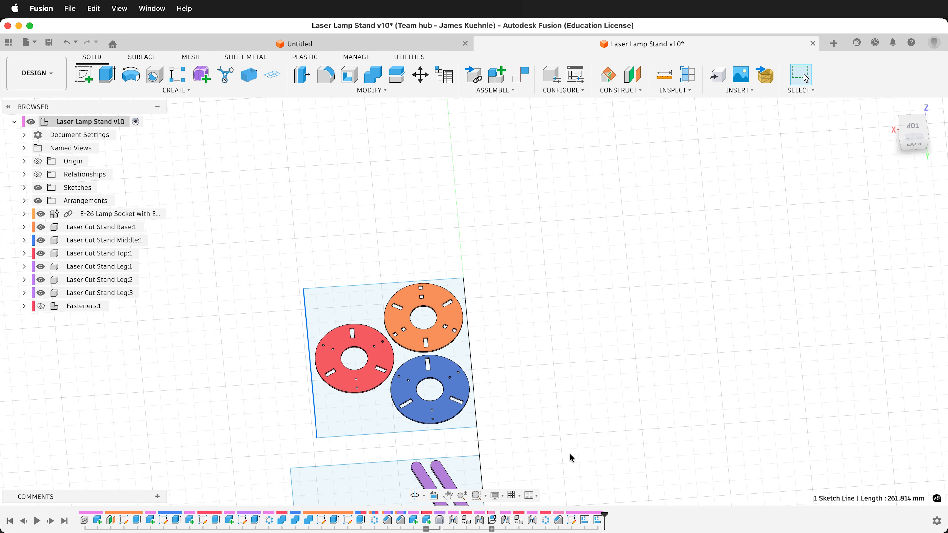
pyautogui.moveTo(570, 455); pyautogui.dragTo(597, 284, button='middle')
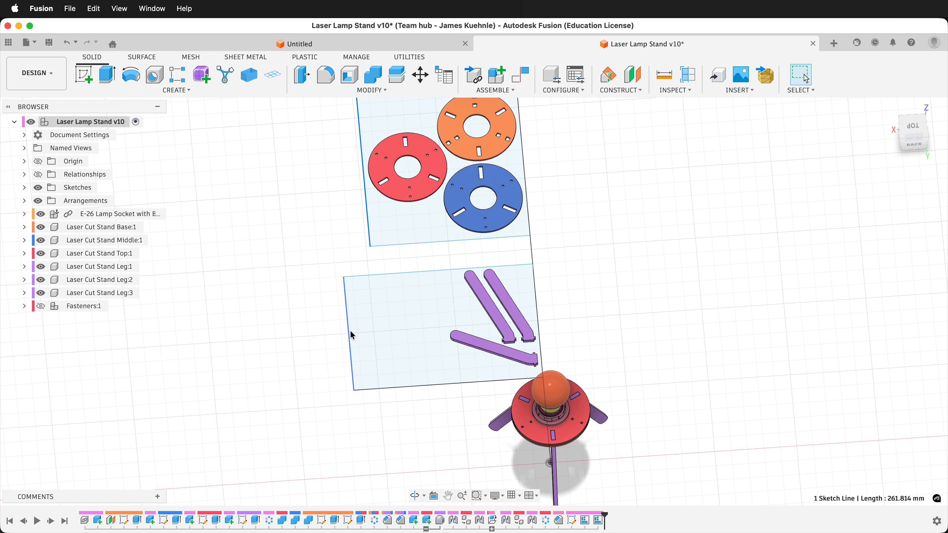
pyautogui.moveTo(350, 332); pyautogui.dragTo(445, 335)
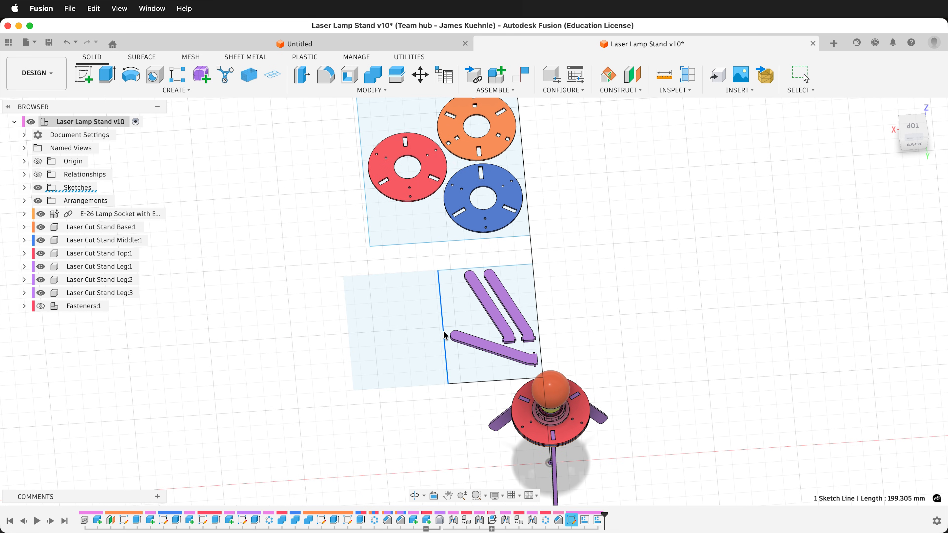
# Edit the sheet outline sketch and dimension the legs' rectangle 145 mm wide and 200 mm long.
pyautogui.rightClick(584, 520)
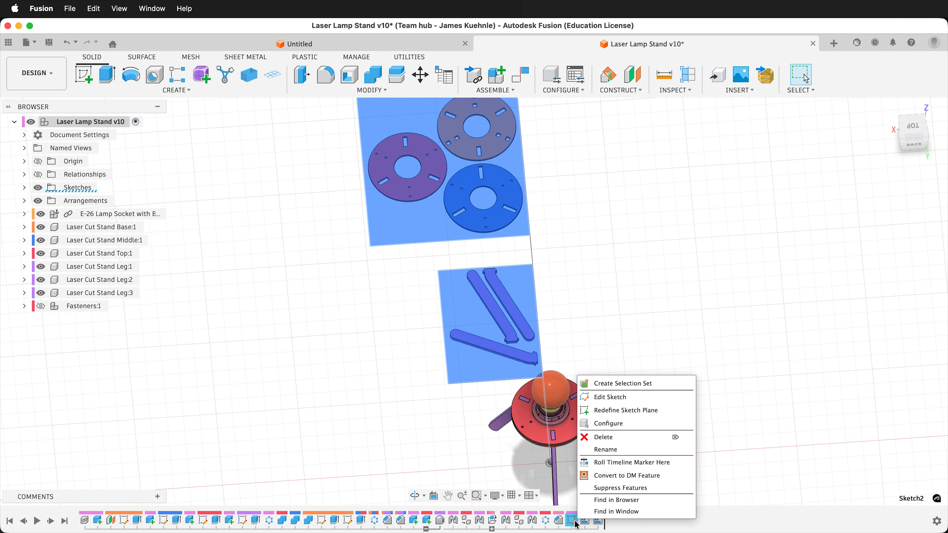
pyautogui.click(610, 397)
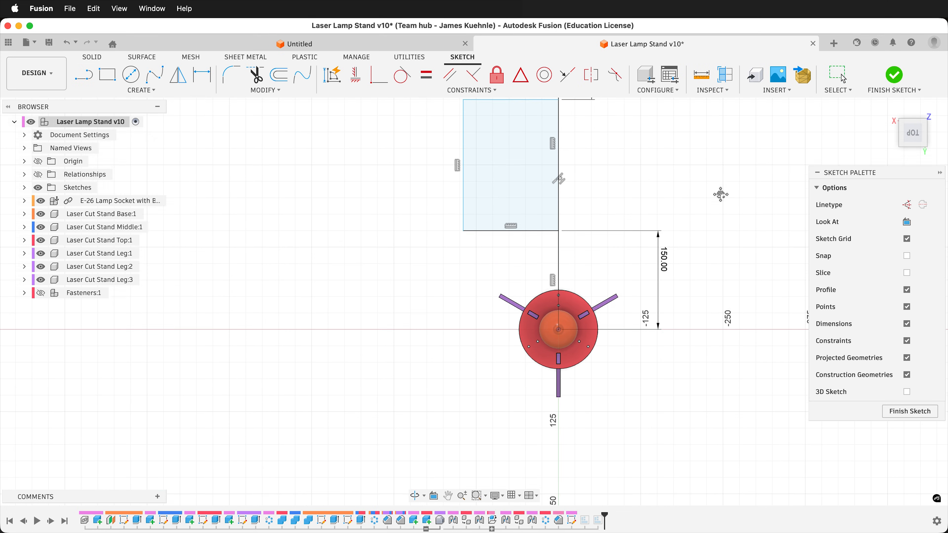
pyautogui.scroll(2, 468, 155)
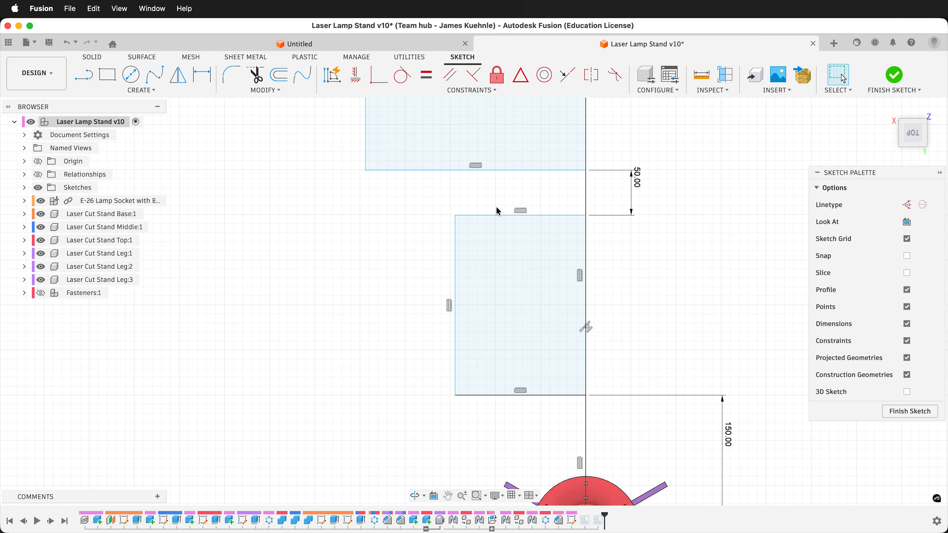
pyautogui.press('d')
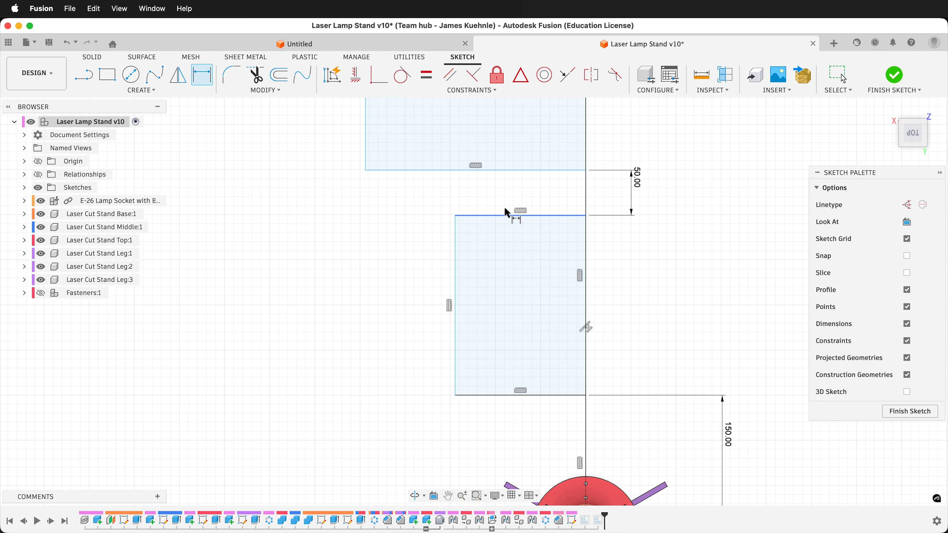
pyautogui.click(507, 214)
pyautogui.click(507, 206)
pyautogui.press('Return')
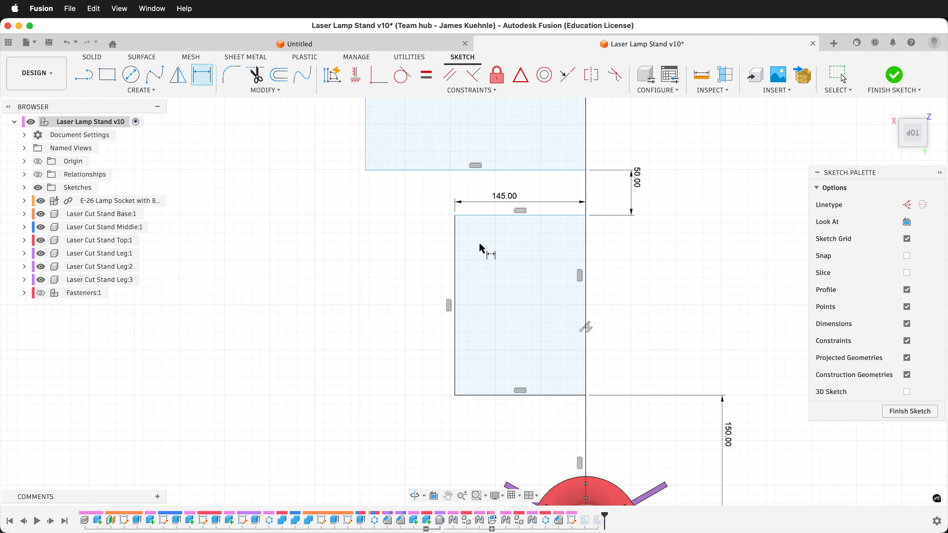
pyautogui.click(455, 253)
pyautogui.click(434, 250)
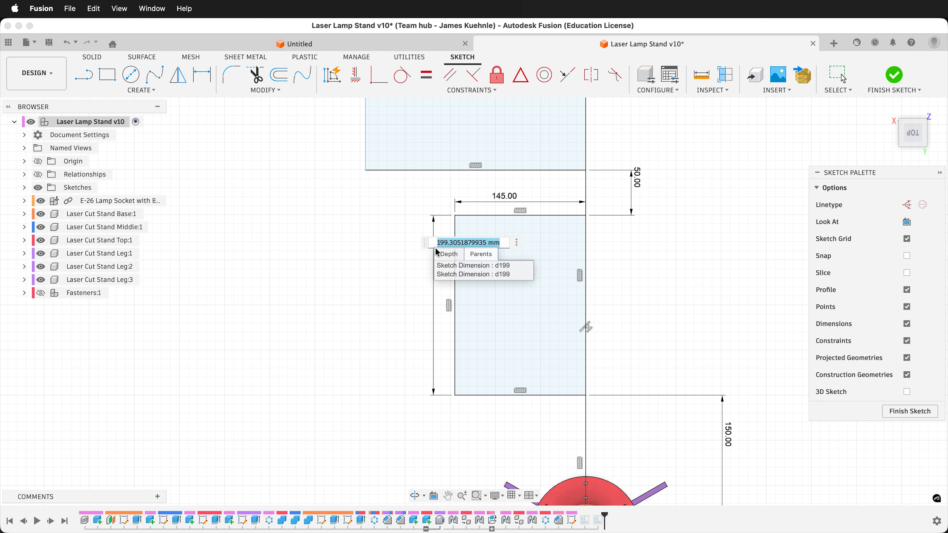
pyautogui.write('200')
pyautogui.press('Return')
# Dimension the plates' rectangle 245 mm wide and 262 mm long, and finish the sketch.
pyautogui.scroll(5, 411, 336)
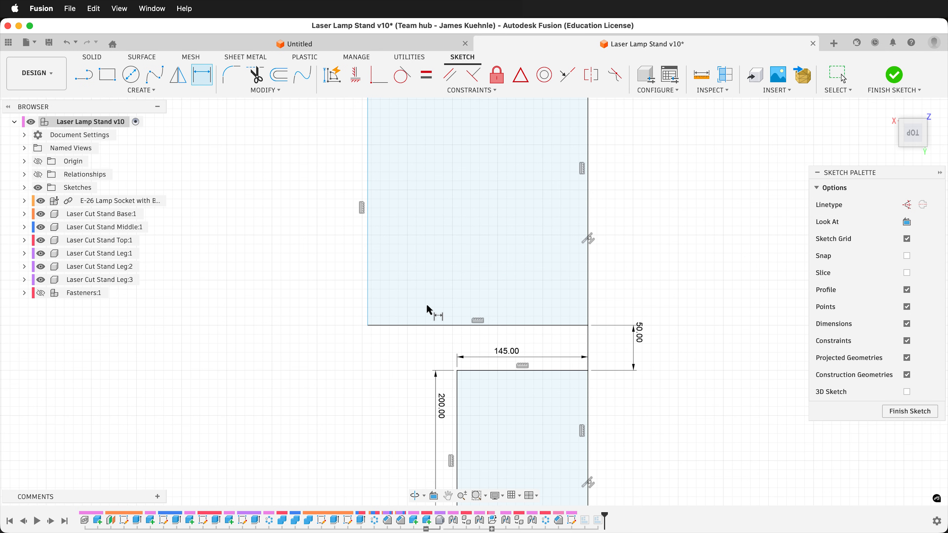
pyautogui.click(433, 331)
pyautogui.click(433, 338)
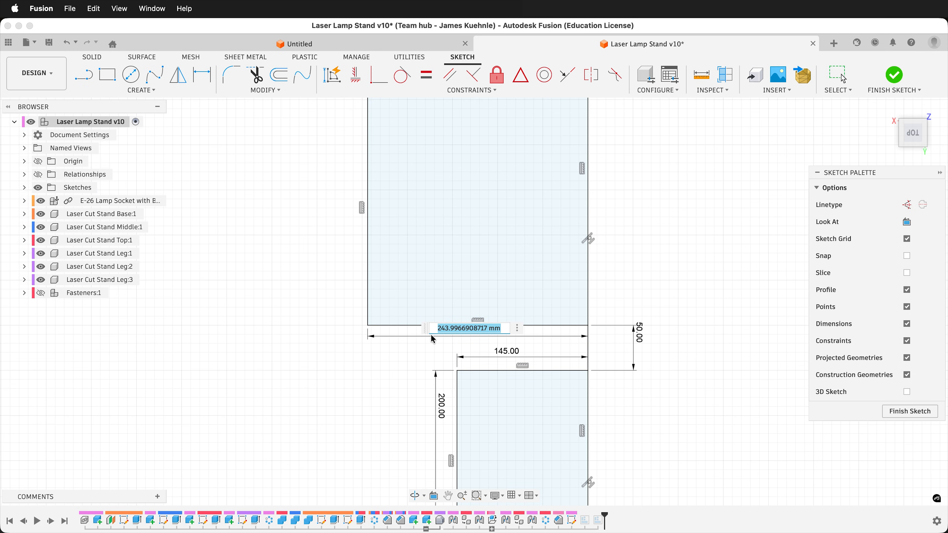
pyautogui.write('245')
pyautogui.press('Return')
pyautogui.scroll(10, 652, 495)
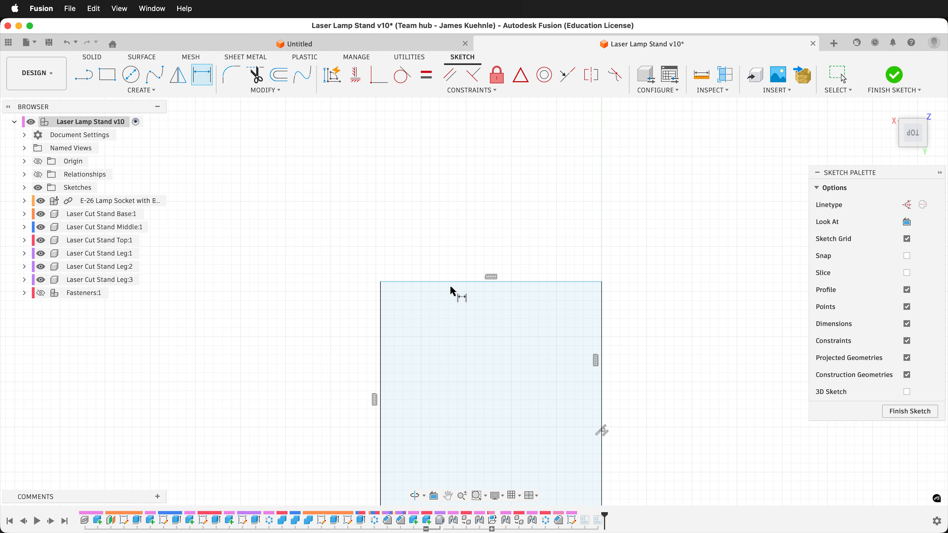
pyautogui.click(380, 316)
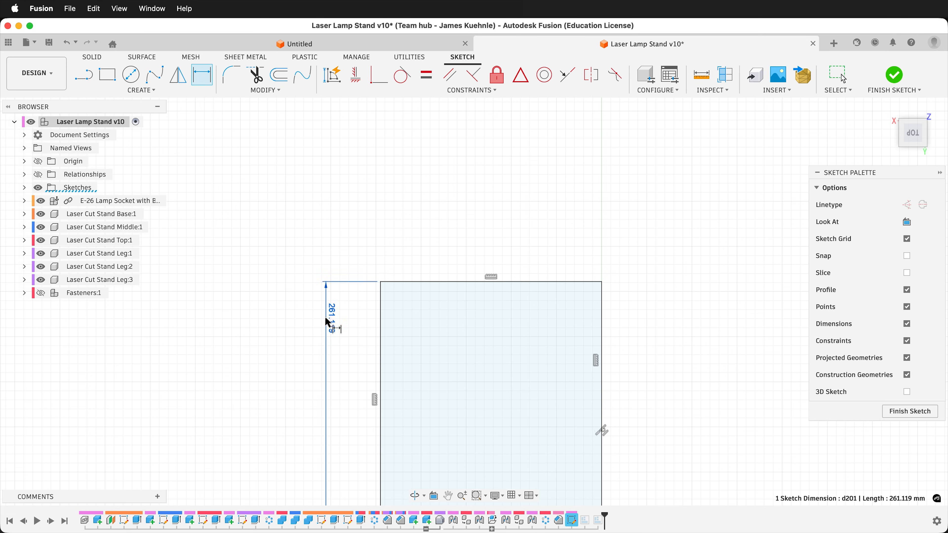
pyautogui.click(327, 314)
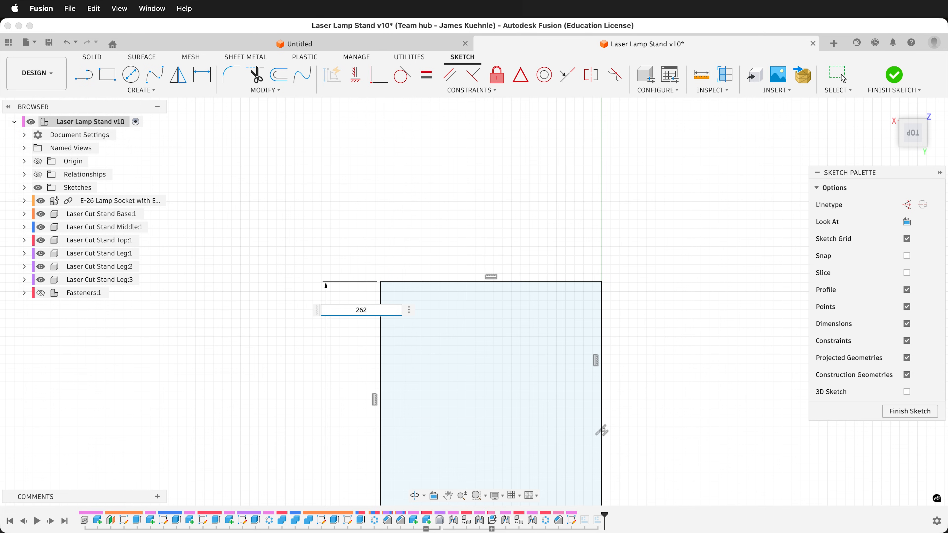
pyautogui.write('262')
pyautogui.press('Return')
pyautogui.click(913, 413)
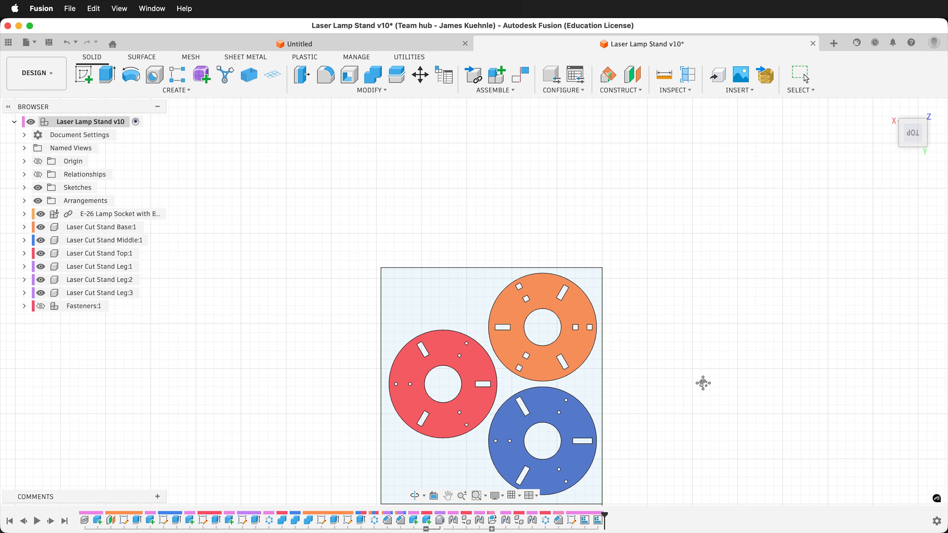
# Examine the legs and plates arranged flat on their sheets beside the assembled lamp stand, from low and top angles.
pyautogui.scroll(-3, 699, 209)
pyautogui.moveTo(704, 383); pyautogui.dragTo(577, 347, button='middle')
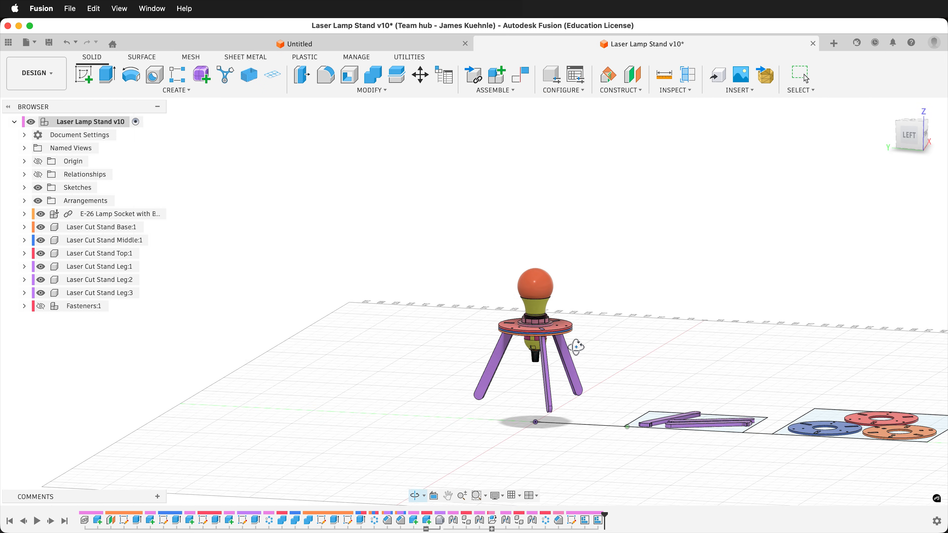
pyautogui.scroll(5, 561, 438)
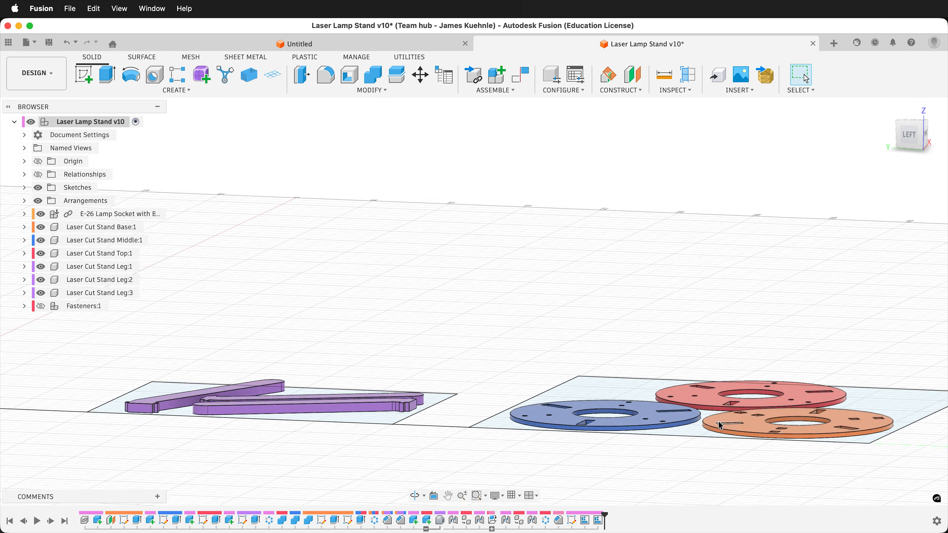
pyautogui.scroll(1, 721, 426)
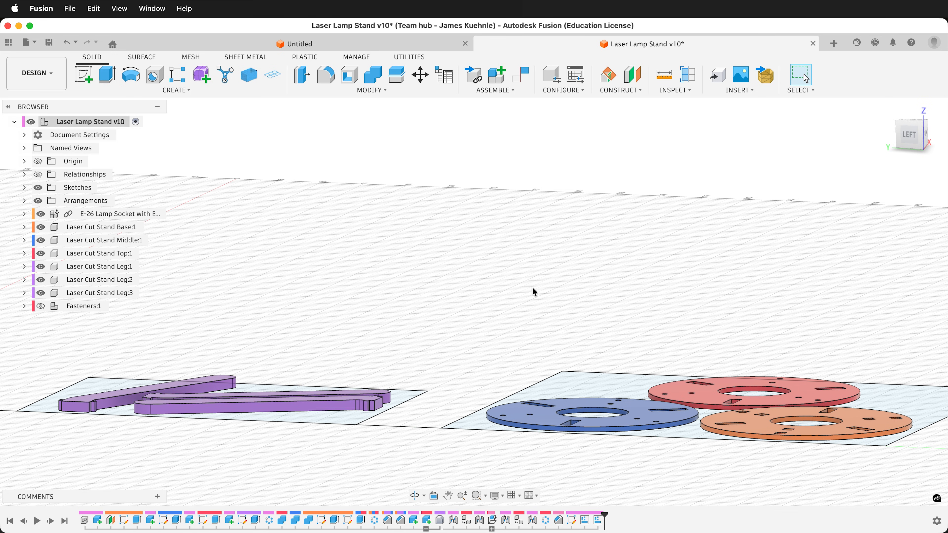
pyautogui.keyDown('shift'); pyautogui.moveTo(535, 292); pyautogui.dragTo(576, 271, button='middle'); pyautogui.keyUp('shift')
pyautogui.scroll(-2, 575, 272)
pyautogui.scroll(-3, 438, 394)
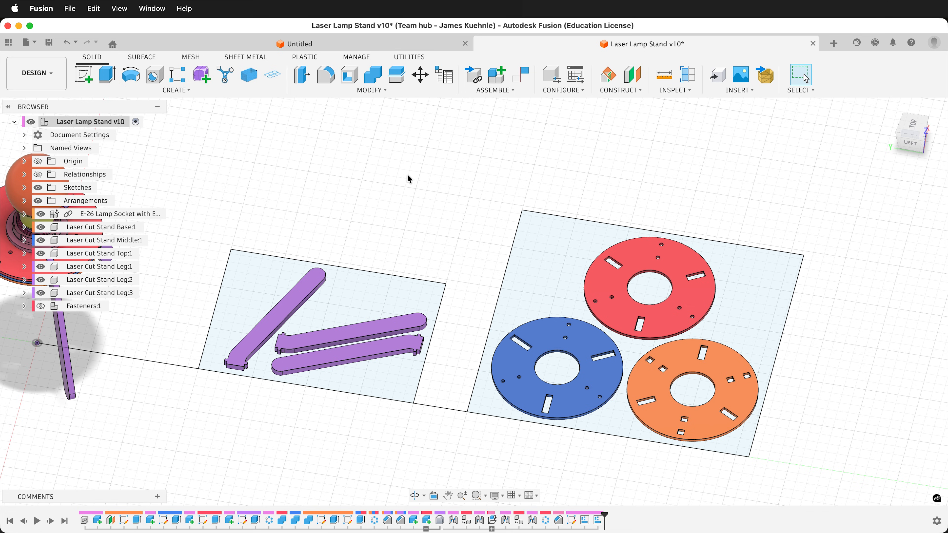
pyautogui.keyDown('shift'); pyautogui.moveTo(408, 178); pyautogui.dragTo(436, 328, button='middle'); pyautogui.keyUp('shift')
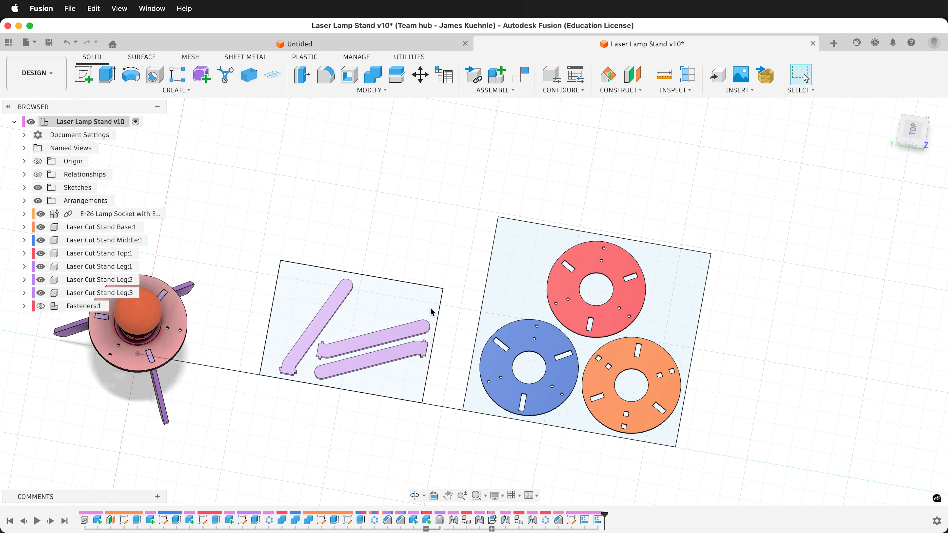
pyautogui.moveTo(353, 435); pyautogui.dragTo(433, 378, button='middle')
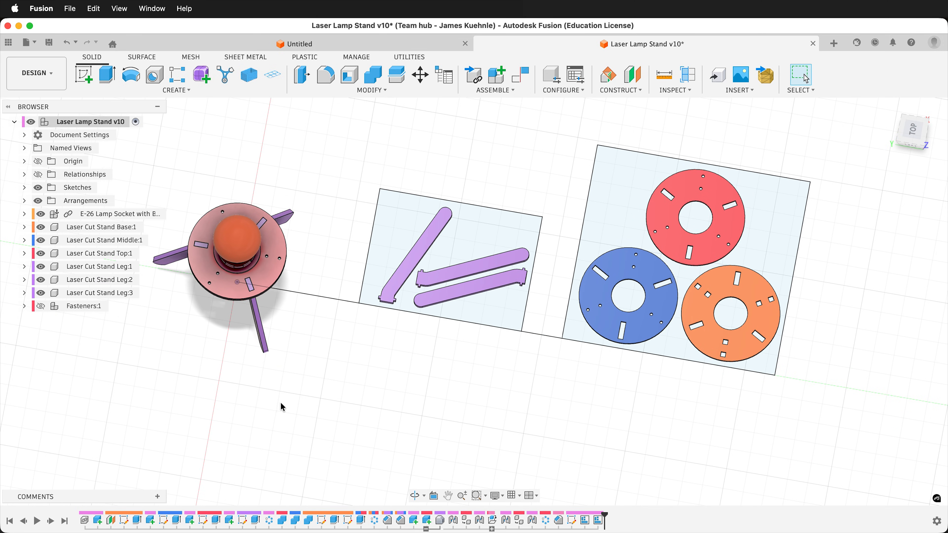
pyautogui.moveTo(281, 403)
pyautogui.keyDown('shift'); pyautogui.mouseDown(button='middle')
pyautogui.moveTo(531, 353)
pyautogui.moveTo(521, 398)
pyautogui.moveTo(537, 468)
pyautogui.moveTo(550, 462)
pyautogui.moveTo(544, 430)
pyautogui.mouseUp(button='middle'); pyautogui.keyUp('shift')
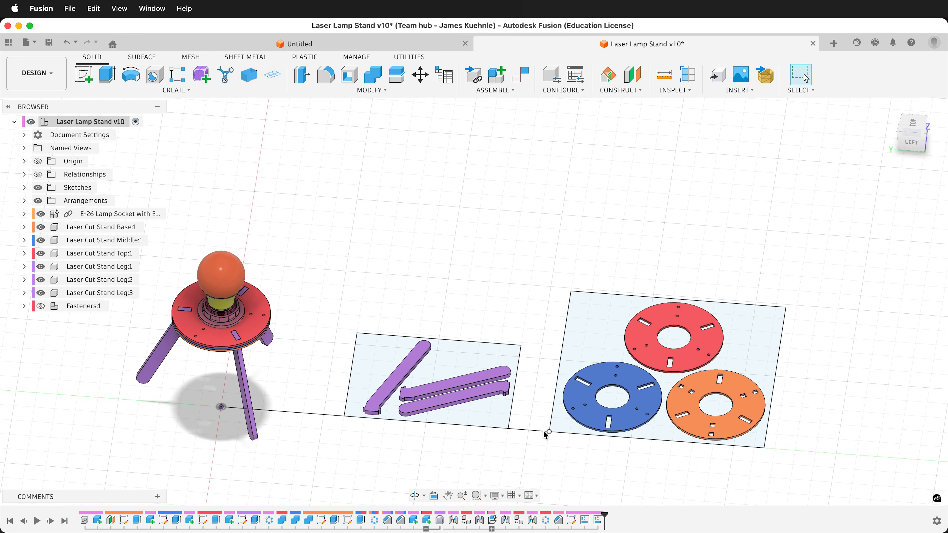